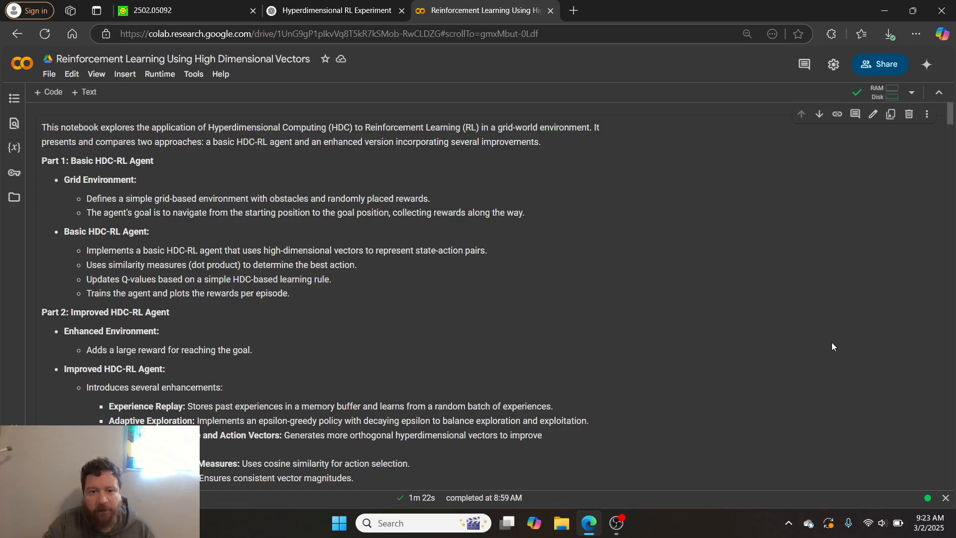
{"action": "scroll", "coordinate": [832, 346], "scroll_direction": "down", "scroll_amount": 3}
{"action": "scroll", "coordinate": [833, 347], "scroll_direction": "down", "scroll_amount": 5}
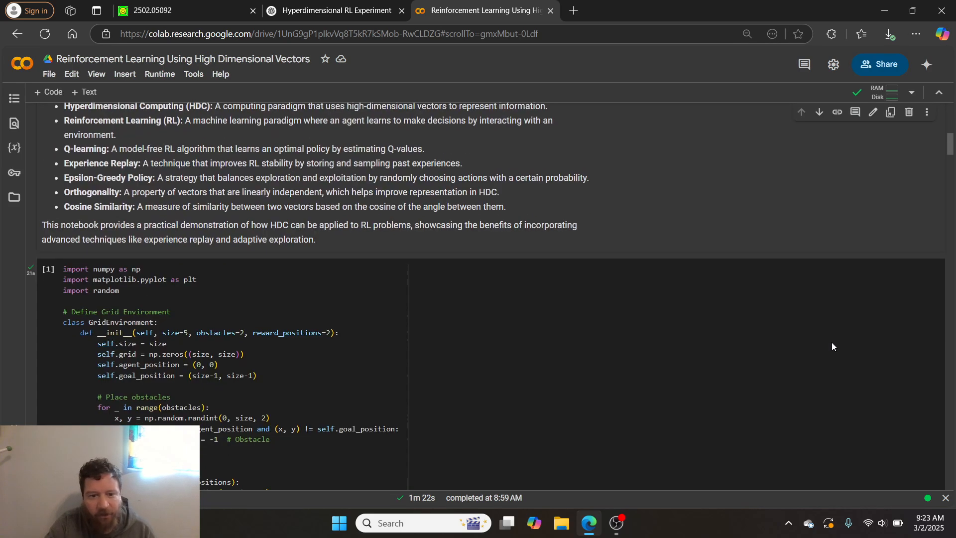
{"action": "scroll", "coordinate": [832, 344], "scroll_direction": "down", "scroll_amount": 4}
{"action": "scroll", "coordinate": [832, 343], "scroll_direction": "down", "scroll_amount": 5}
{"action": "scroll", "coordinate": [832, 342], "scroll_direction": "down", "scroll_amount": 5}
{"action": "scroll", "coordinate": [832, 343], "scroll_direction": "down", "scroll_amount": 1}
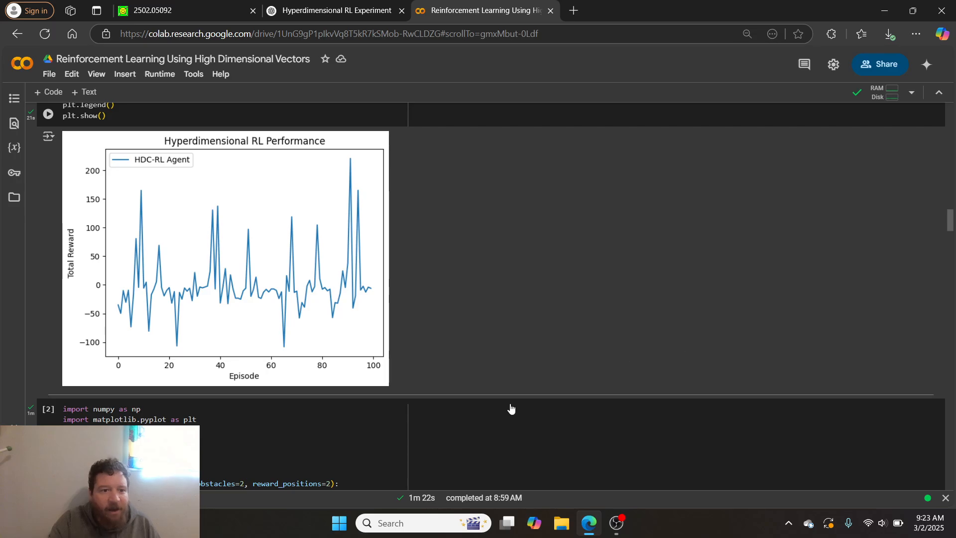
{"action": "scroll", "coordinate": [256, 332], "scroll_direction": "down", "scroll_amount": 1}
{"action": "scroll", "coordinate": [257, 332], "scroll_direction": "down", "scroll_amount": 10}
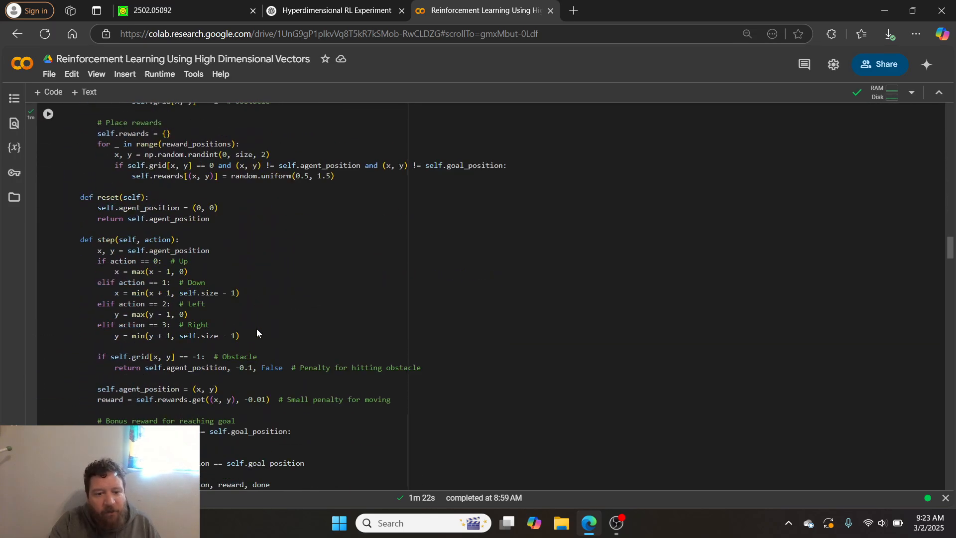
{"action": "scroll", "coordinate": [256, 332], "scroll_direction": "down", "scroll_amount": 10}
{"action": "scroll", "coordinate": [256, 332], "scroll_direction": "down", "scroll_amount": 5}
{"action": "scroll", "coordinate": [257, 332], "scroll_direction": "down", "scroll_amount": 5}
{"action": "scroll", "coordinate": [256, 332], "scroll_direction": "down", "scroll_amount": 5}
{"action": "scroll", "coordinate": [256, 332], "scroll_direction": "down", "scroll_amount": 5}
{"action": "scroll", "coordinate": [256, 333], "scroll_direction": "down", "scroll_amount": 5}
{"action": "scroll", "coordinate": [257, 333], "scroll_direction": "down", "scroll_amount": 5}
{"action": "scroll", "coordinate": [256, 332], "scroll_direction": "down", "scroll_amount": 5}
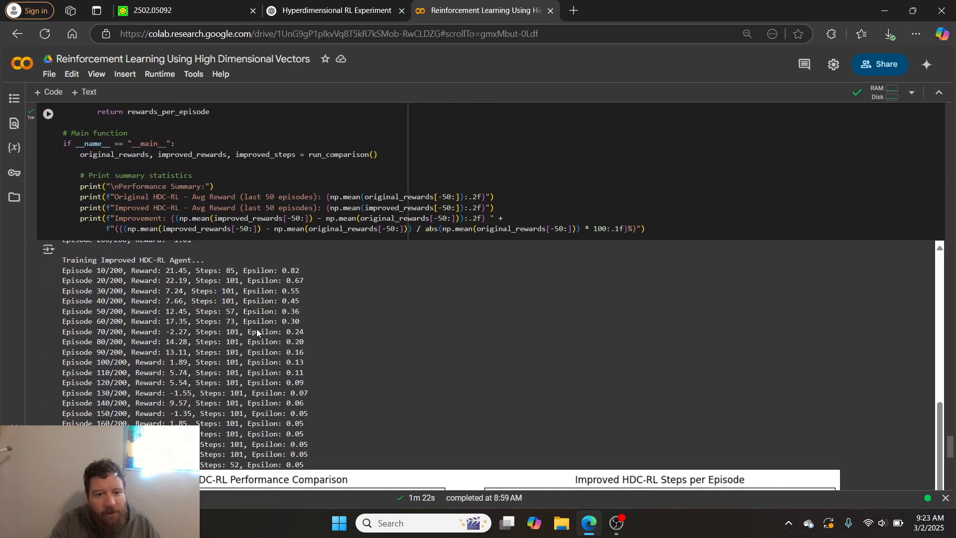
{"action": "scroll", "coordinate": [257, 333], "scroll_direction": "down", "scroll_amount": 10}
{"action": "scroll", "coordinate": [256, 332], "scroll_direction": "up", "scroll_amount": 1}
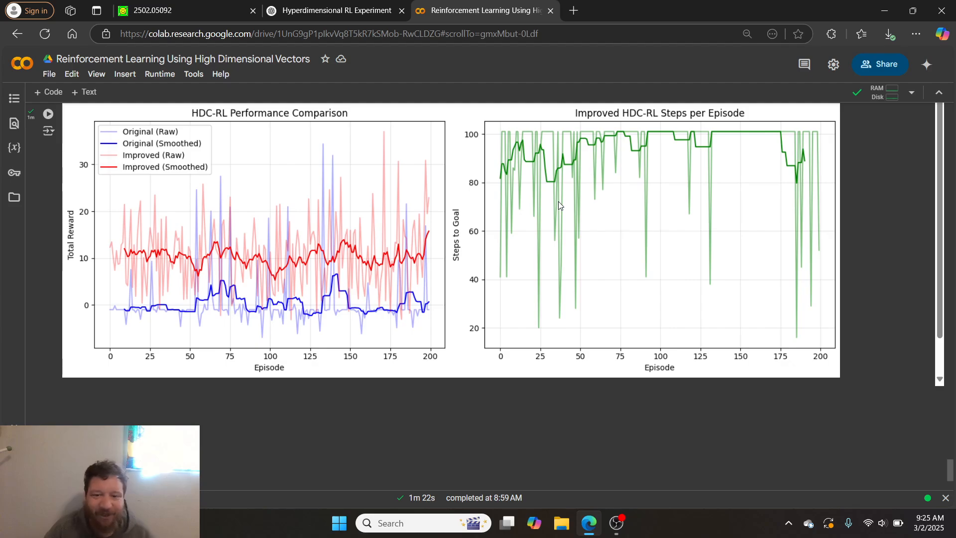
{"action": "scroll", "coordinate": [558, 201], "scroll_direction": "up", "scroll_amount": 2}
{"action": "scroll", "coordinate": [559, 201], "scroll_direction": "up", "scroll_amount": 4}
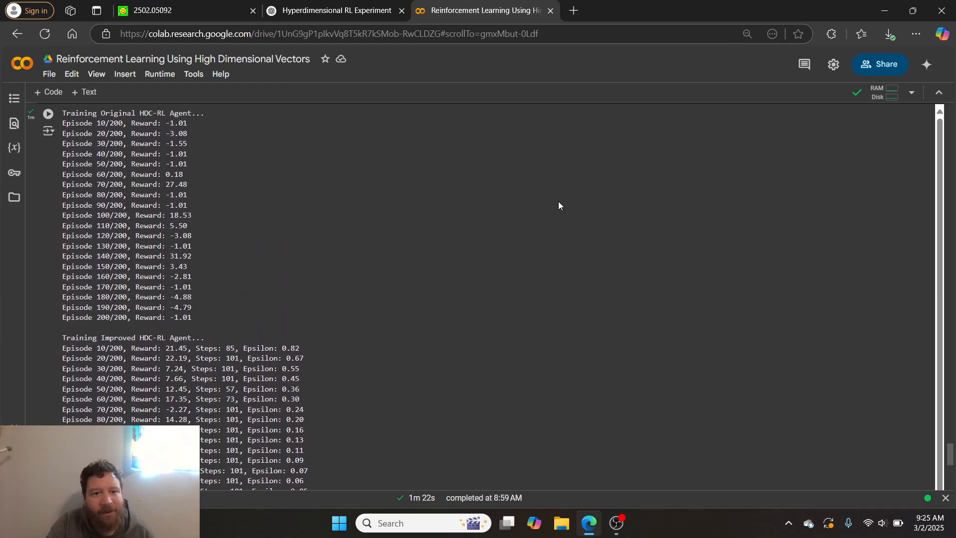
{"action": "scroll", "coordinate": [558, 201], "scroll_direction": "up", "scroll_amount": 3}
{"action": "scroll", "coordinate": [559, 202], "scroll_direction": "up", "scroll_amount": 5}
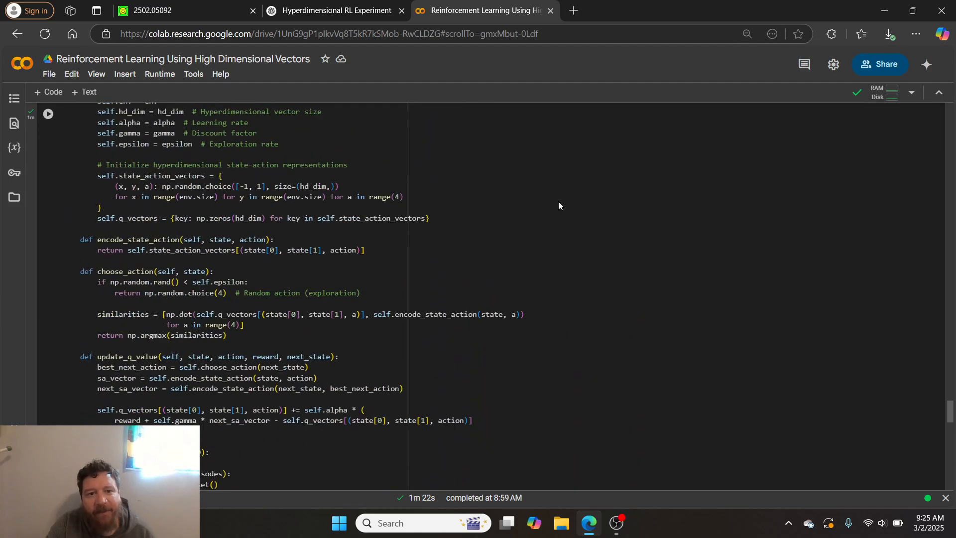
{"action": "scroll", "coordinate": [559, 202], "scroll_direction": "up", "scroll_amount": 5}
{"action": "scroll", "coordinate": [558, 201], "scroll_direction": "up", "scroll_amount": 5}
{"action": "scroll", "coordinate": [559, 202], "scroll_direction": "up", "scroll_amount": 5}
{"action": "scroll", "coordinate": [558, 205], "scroll_direction": "up", "scroll_amount": 10}
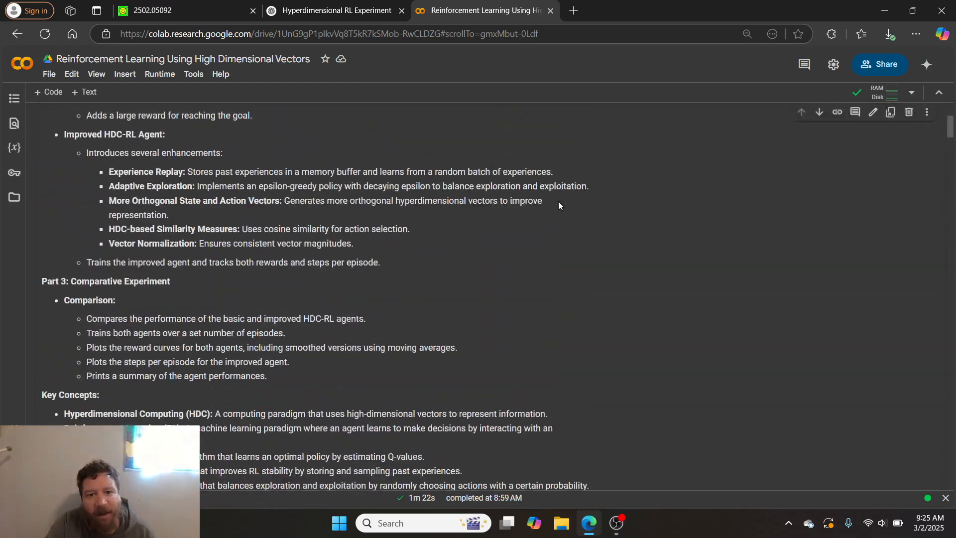
{"action": "scroll", "coordinate": [559, 205], "scroll_direction": "up", "scroll_amount": 3}
{"action": "scroll", "coordinate": [558, 205], "scroll_direction": "down", "scroll_amount": 4}
{"action": "scroll", "coordinate": [558, 204], "scroll_direction": "down", "scroll_amount": 5}
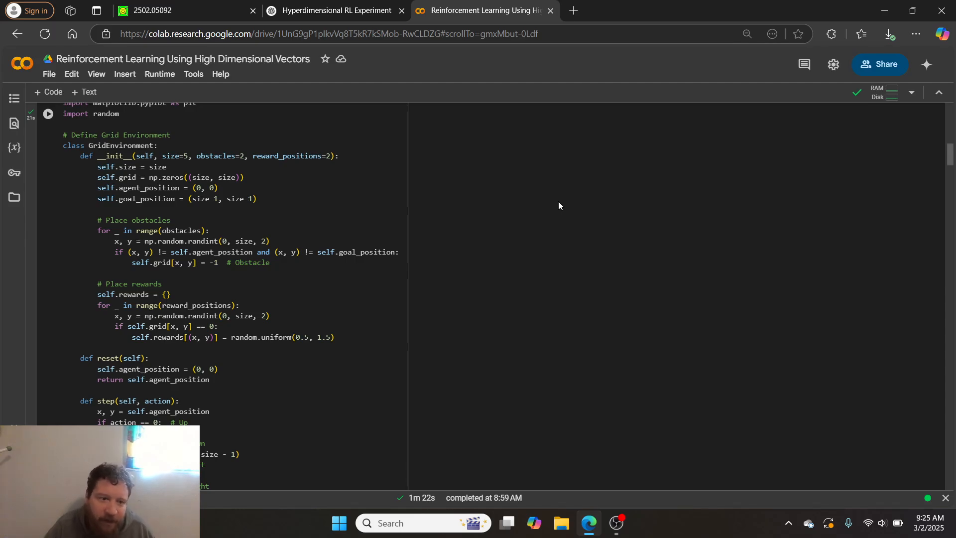
{"action": "scroll", "coordinate": [558, 205], "scroll_direction": "up", "scroll_amount": 3}
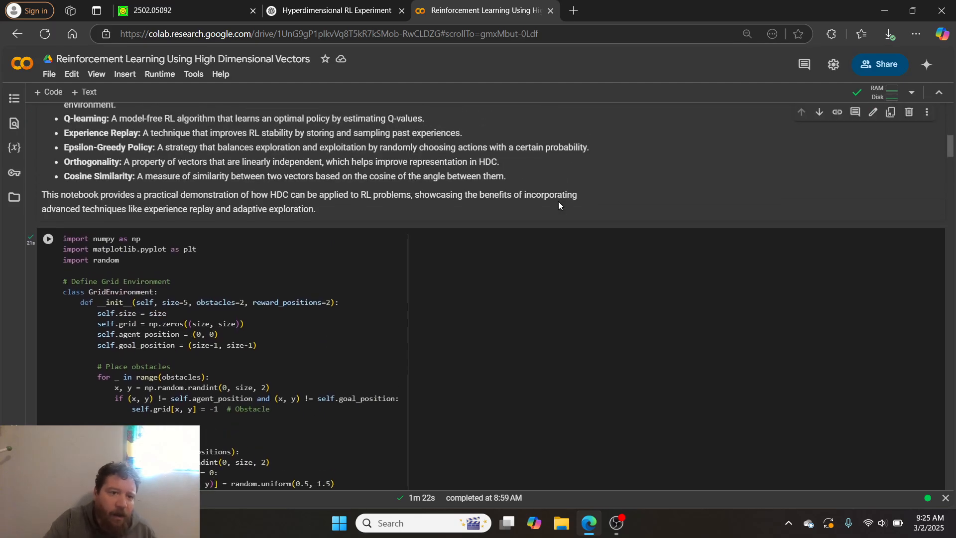
{"action": "scroll", "coordinate": [558, 206], "scroll_direction": "down", "scroll_amount": 1}
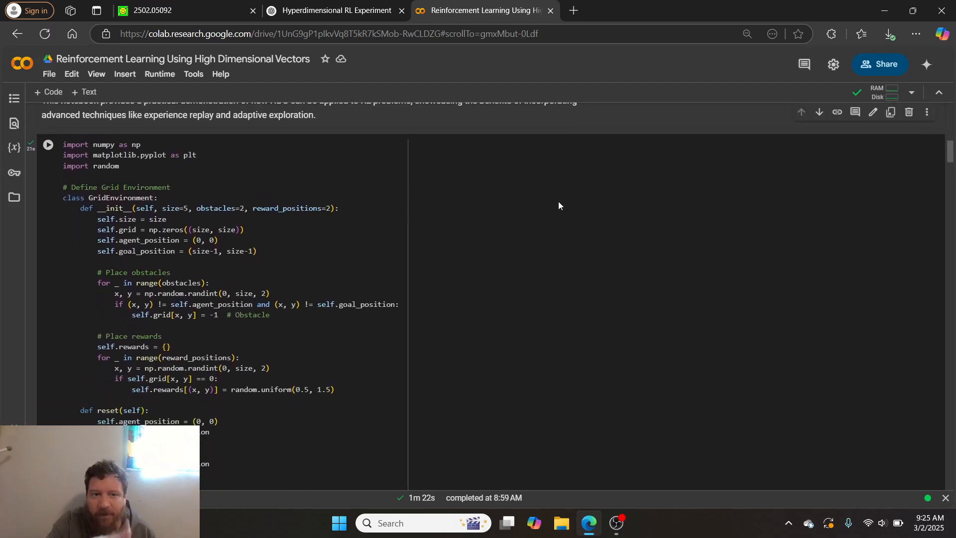
{"action": "scroll", "coordinate": [558, 205], "scroll_direction": "down", "scroll_amount": 2}
{"action": "scroll", "coordinate": [558, 206], "scroll_direction": "down", "scroll_amount": 10}
{"action": "scroll", "coordinate": [558, 205], "scroll_direction": "down", "scroll_amount": 5}
{"action": "scroll", "coordinate": [558, 205], "scroll_direction": "up", "scroll_amount": 3}
{"action": "scroll", "coordinate": [558, 205], "scroll_direction": "up", "scroll_amount": 5}
{"action": "scroll", "coordinate": [558, 205], "scroll_direction": "up", "scroll_amount": 4}
{"action": "scroll", "coordinate": [558, 206], "scroll_direction": "up", "scroll_amount": 2}
{"action": "scroll", "coordinate": [557, 205], "scroll_direction": "up", "scroll_amount": 2}
{"action": "scroll", "coordinate": [558, 206], "scroll_direction": "down", "scroll_amount": 2}
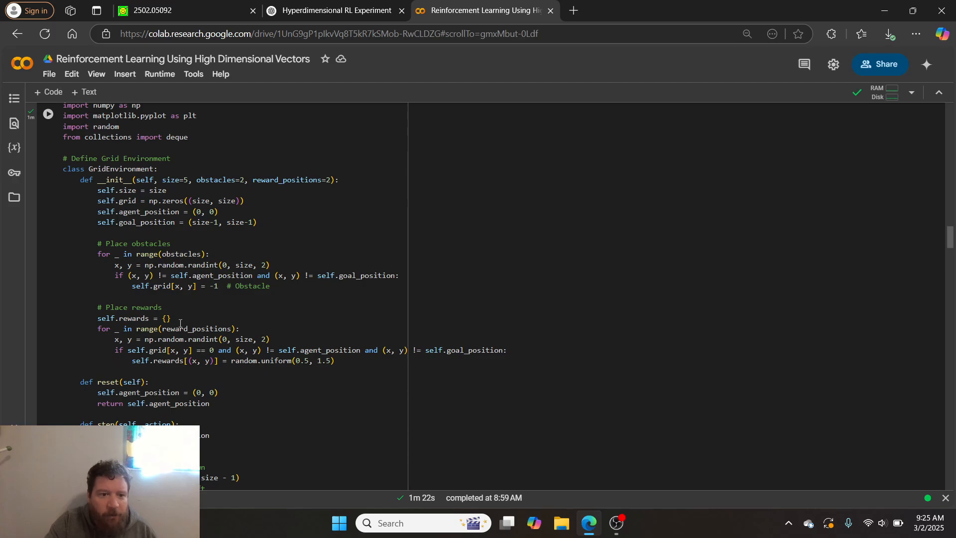
Highlight the grid environment setup from '# Define Grid Environment' through the reward placement loop
{"action": "left_click_drag", "start_coordinate": [181, 322], "coordinate": [124, 306]}
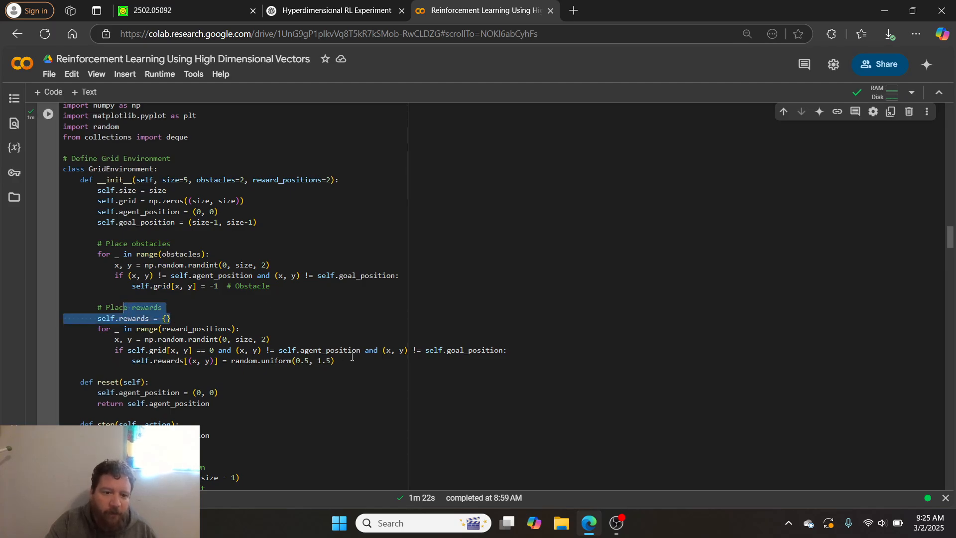
{"action": "left_click_drag", "start_coordinate": [353, 359], "coordinate": [63, 159]}
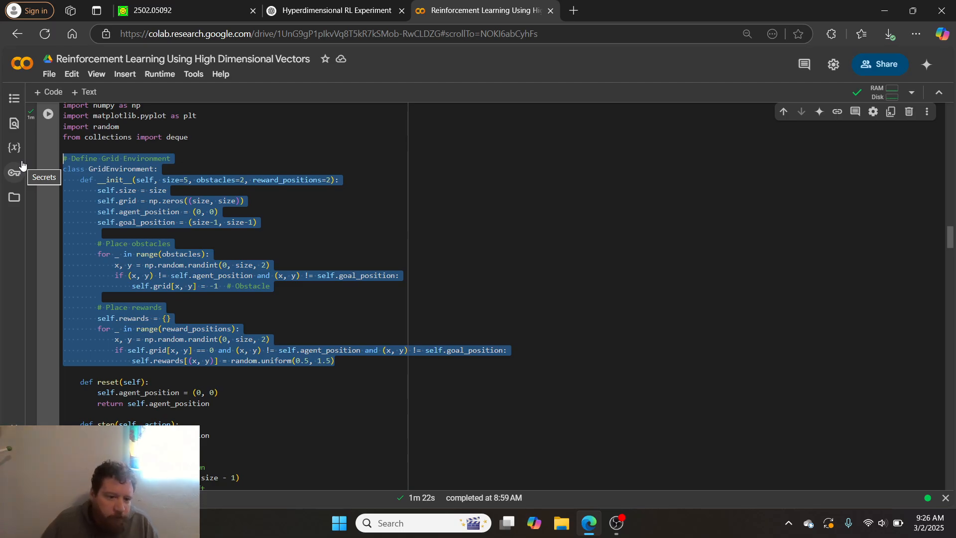
{"action": "scroll", "coordinate": [124, 260], "scroll_direction": "down", "scroll_amount": 2}
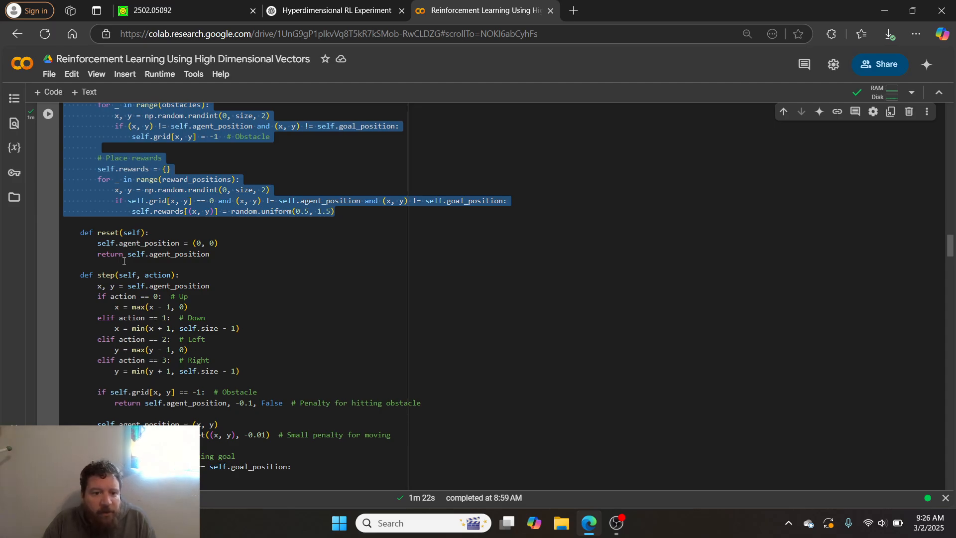
{"action": "scroll", "coordinate": [125, 260], "scroll_direction": "down", "scroll_amount": 1}
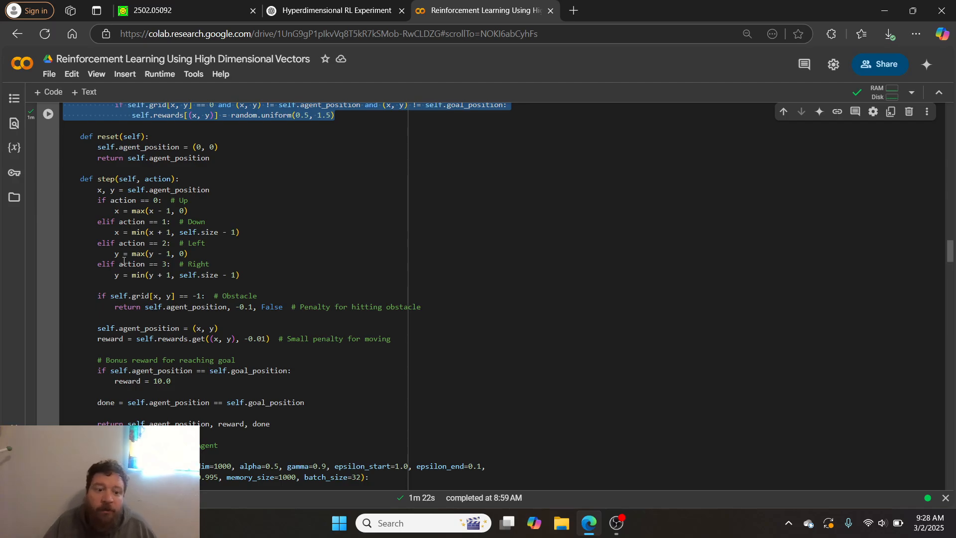
{"action": "scroll", "coordinate": [124, 261], "scroll_direction": "down", "scroll_amount": 1}
{"action": "scroll", "coordinate": [124, 261], "scroll_direction": "down", "scroll_amount": 1}
{"action": "scroll", "coordinate": [124, 261], "scroll_direction": "down", "scroll_amount": 2}
{"action": "scroll", "coordinate": [124, 260], "scroll_direction": "down", "scroll_amount": 1}
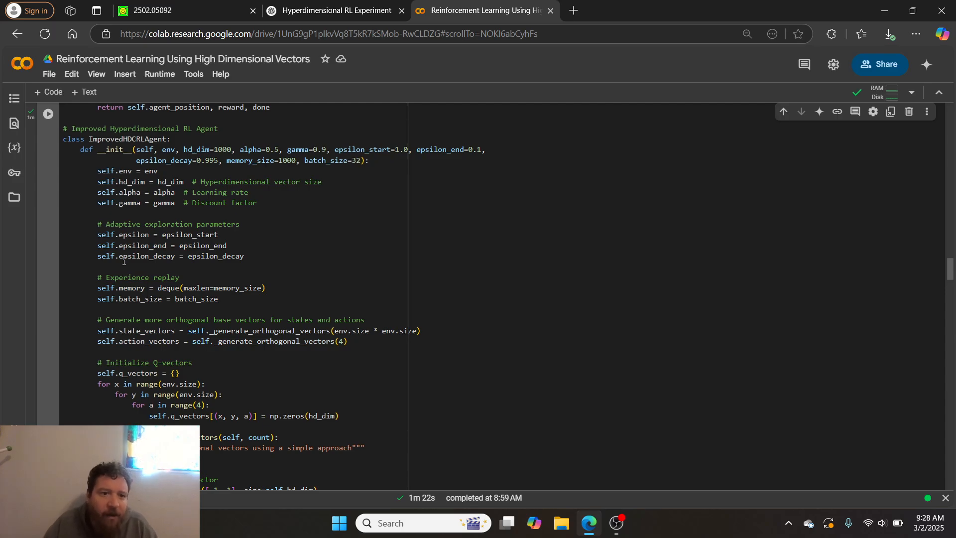
Highlight the improved agent's replay/Q-vector initialization and its target computation code in turn
{"action": "left_click_drag", "start_coordinate": [325, 425], "coordinate": [176, 223]}
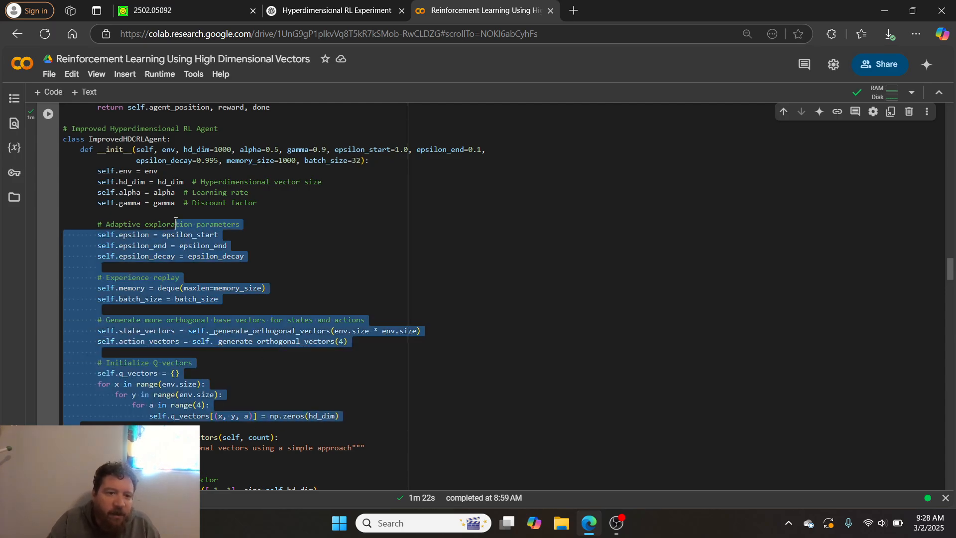
{"action": "left_click", "coordinate": [393, 253]}
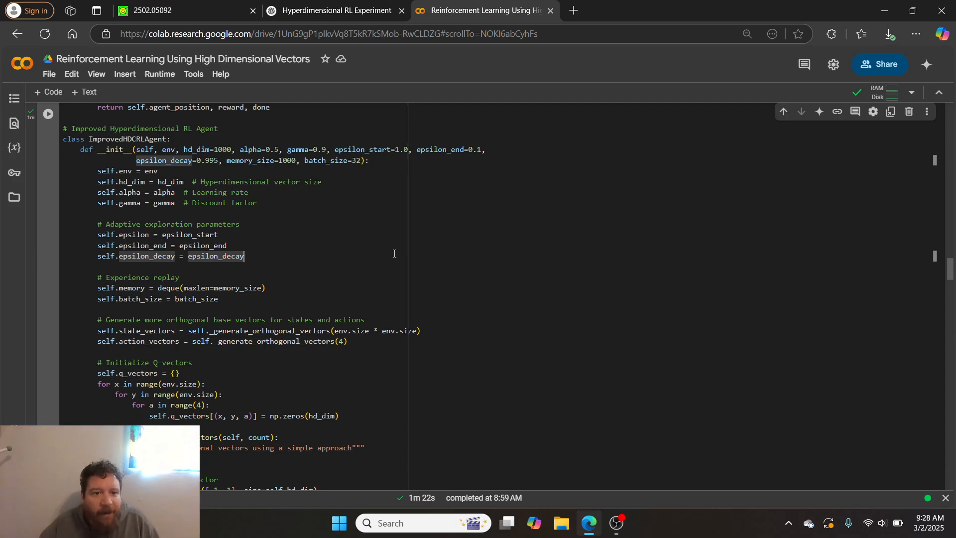
{"action": "scroll", "coordinate": [395, 255], "scroll_direction": "down", "scroll_amount": 1}
{"action": "scroll", "coordinate": [394, 254], "scroll_direction": "down", "scroll_amount": 2}
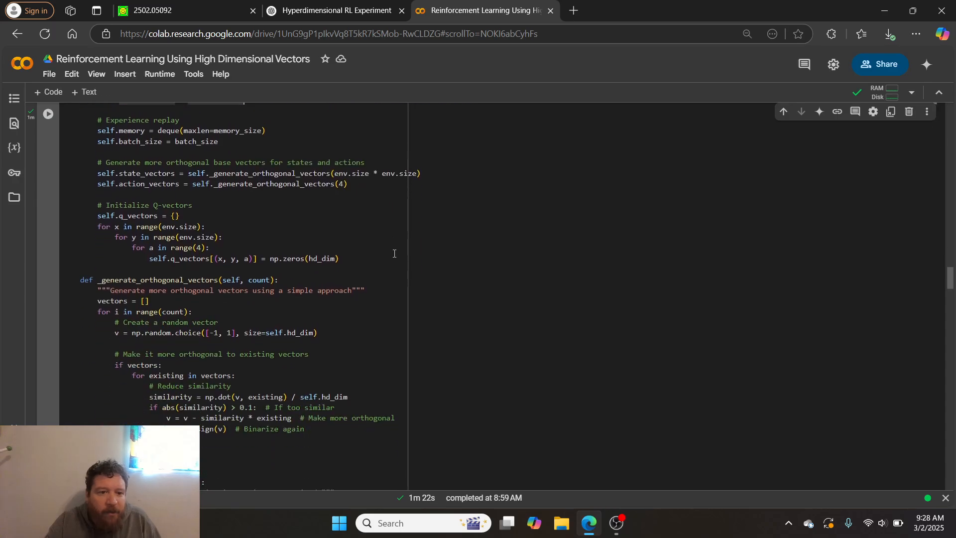
{"action": "scroll", "coordinate": [394, 254], "scroll_direction": "down", "scroll_amount": 2}
{"action": "scroll", "coordinate": [395, 254], "scroll_direction": "down", "scroll_amount": 2}
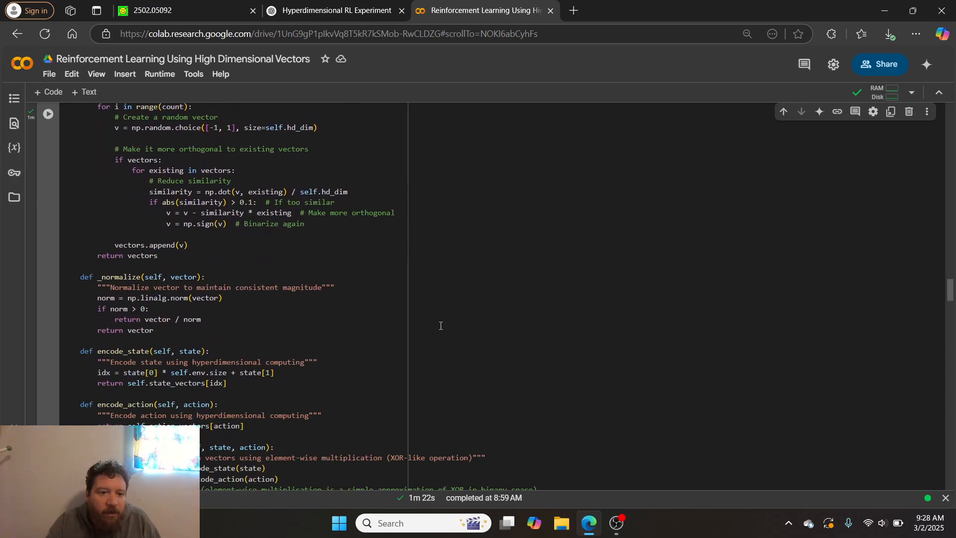
{"action": "scroll", "coordinate": [251, 341], "scroll_direction": "down", "scroll_amount": 3}
{"action": "scroll", "coordinate": [251, 340], "scroll_direction": "down", "scroll_amount": 3}
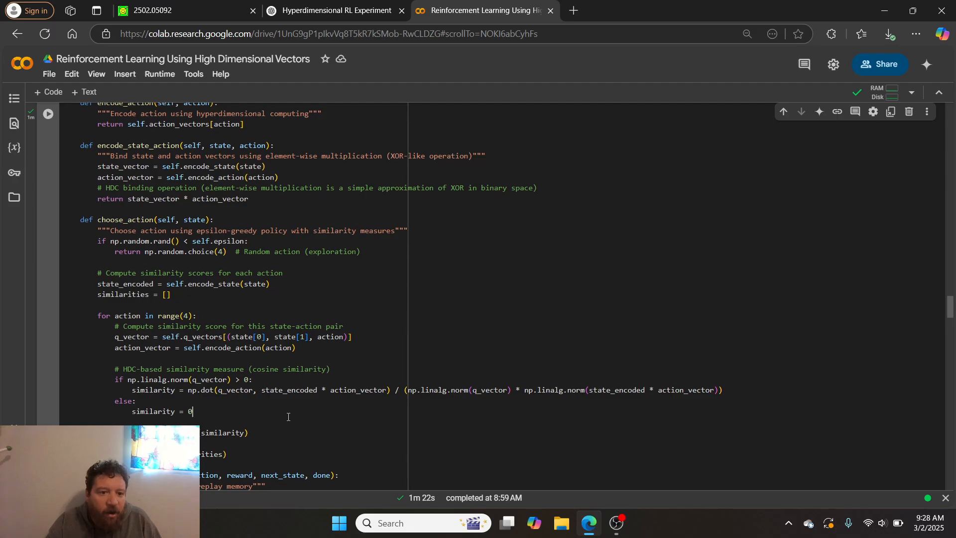
{"action": "left_click_drag", "start_coordinate": [193, 412], "coordinate": [154, 284]}
{"action": "scroll", "coordinate": [154, 285], "scroll_direction": "down", "scroll_amount": 2}
{"action": "scroll", "coordinate": [299, 388], "scroll_direction": "down", "scroll_amount": 3}
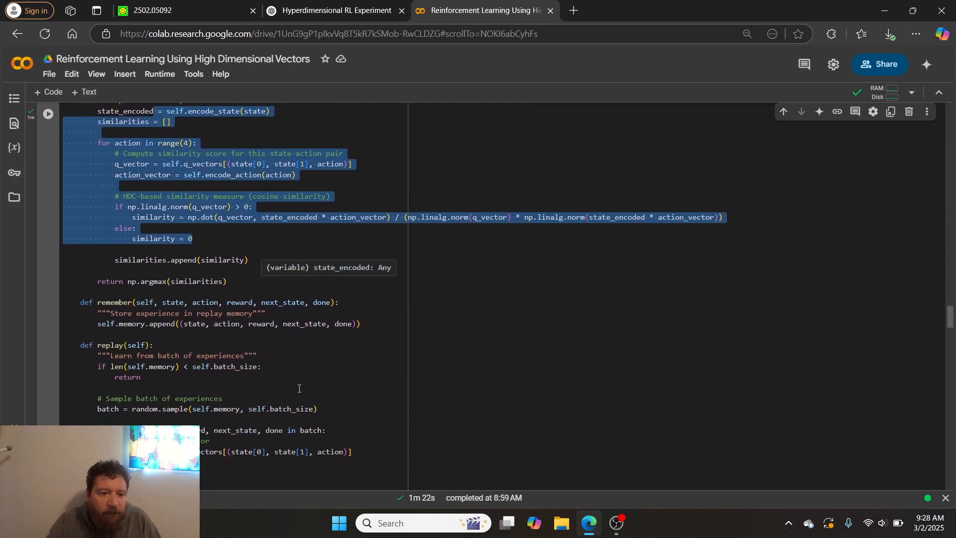
{"action": "scroll", "coordinate": [271, 406], "scroll_direction": "down", "scroll_amount": 1}
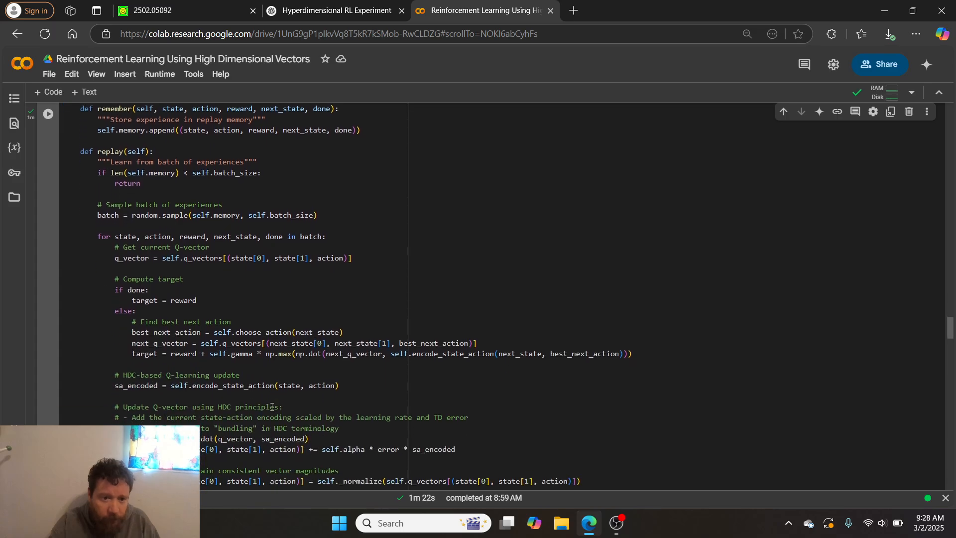
{"action": "left_click_drag", "start_coordinate": [412, 447], "coordinate": [320, 279]}
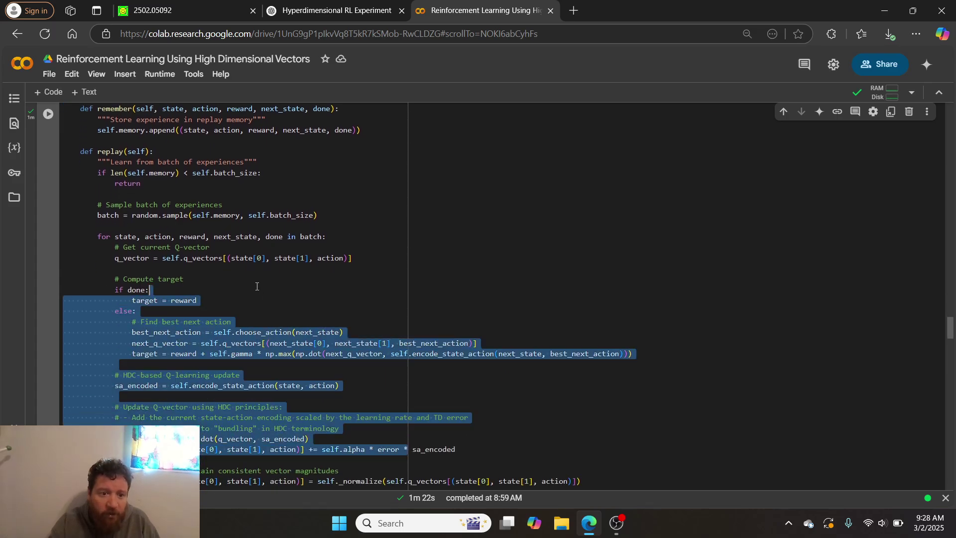
{"action": "left_click", "coordinate": [320, 279]}
{"action": "scroll", "coordinate": [319, 279], "scroll_direction": "down", "scroll_amount": 1}
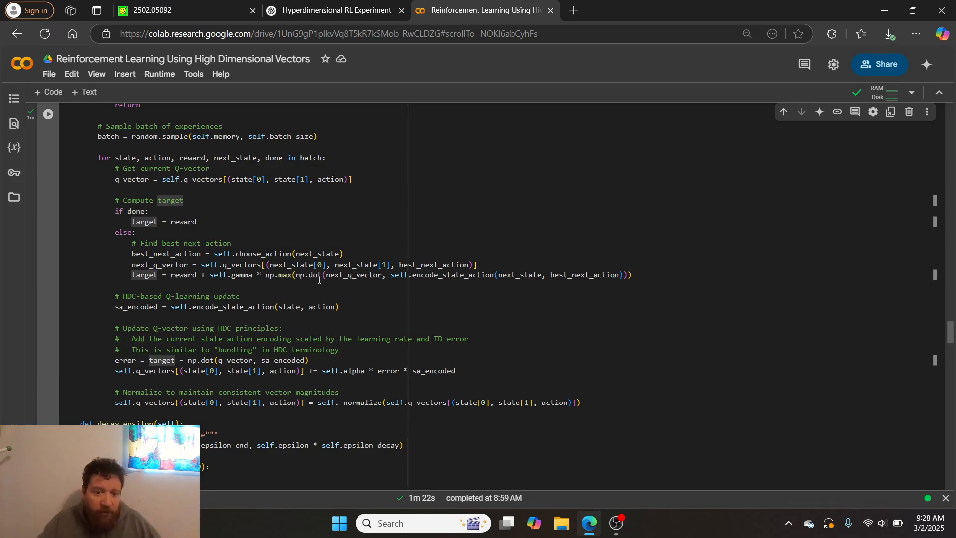
{"action": "left_click_drag", "start_coordinate": [596, 404], "coordinate": [63, 173]}
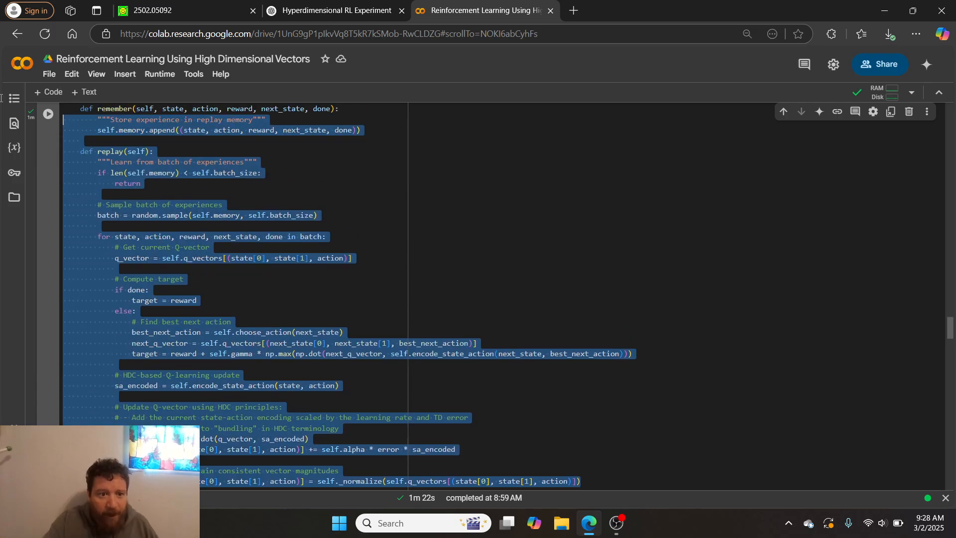
{"action": "scroll", "coordinate": [220, 328], "scroll_direction": "down", "scroll_amount": 3}
{"action": "scroll", "coordinate": [220, 329], "scroll_direction": "down", "scroll_amount": 1}
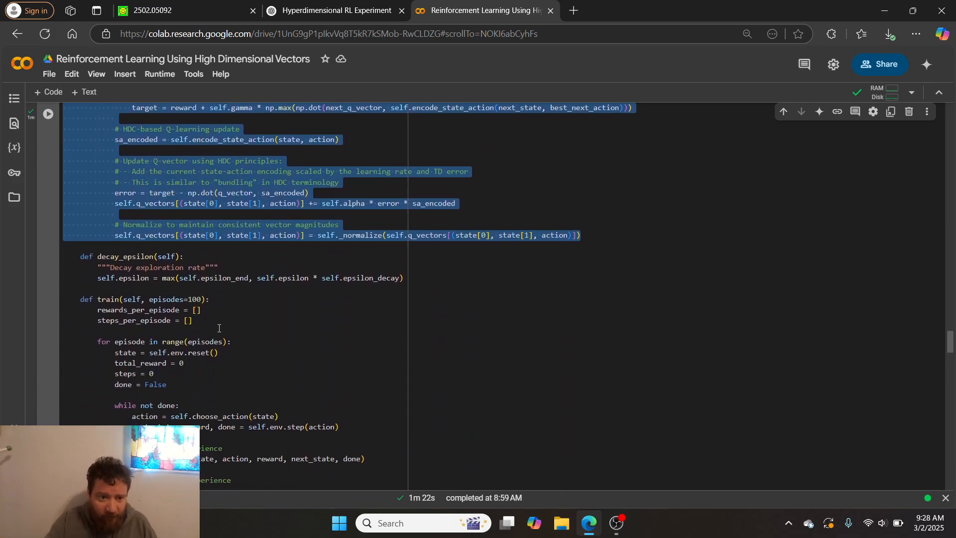
{"action": "scroll", "coordinate": [219, 328], "scroll_direction": "down", "scroll_amount": 1}
{"action": "scroll", "coordinate": [219, 328], "scroll_direction": "down", "scroll_amount": 1}
{"action": "scroll", "coordinate": [219, 329], "scroll_direction": "down", "scroll_amount": 1}
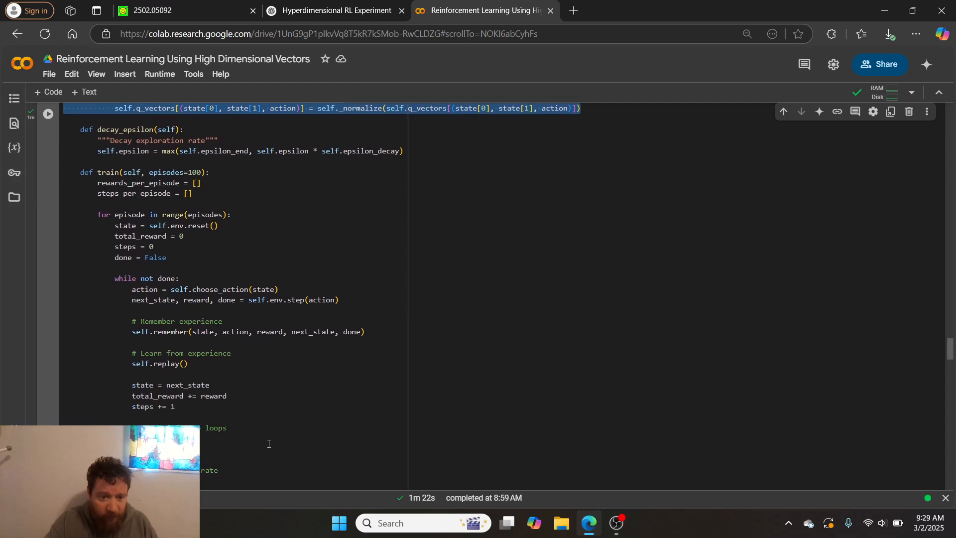
Highlight the decay_epsilon and train methods of the improved agent
{"action": "left_click_drag", "start_coordinate": [269, 444], "coordinate": [99, 140]}
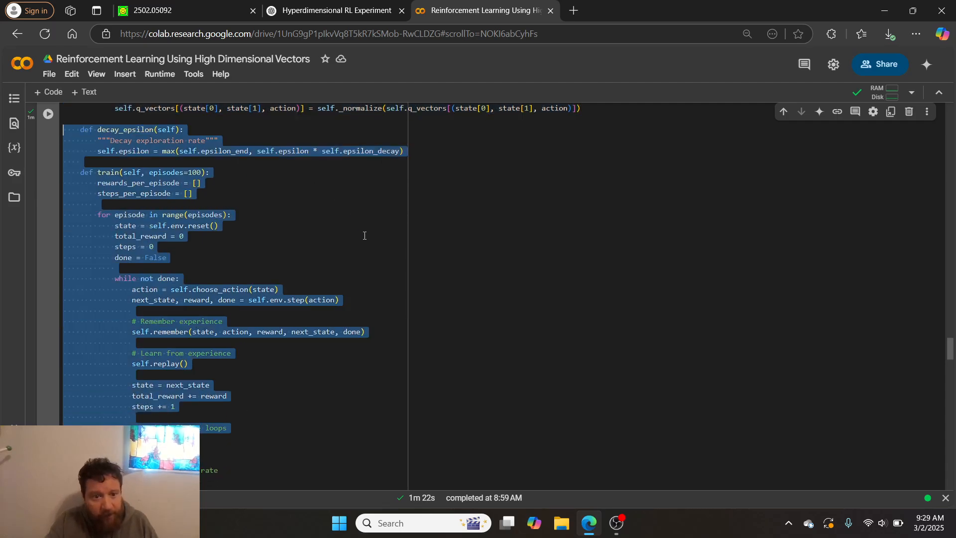
{"action": "scroll", "coordinate": [365, 235], "scroll_direction": "down", "scroll_amount": 1}
{"action": "scroll", "coordinate": [363, 228], "scroll_direction": "down", "scroll_amount": 1}
{"action": "scroll", "coordinate": [358, 220], "scroll_direction": "down", "scroll_amount": 1}
{"action": "scroll", "coordinate": [355, 211], "scroll_direction": "down", "scroll_amount": 1}
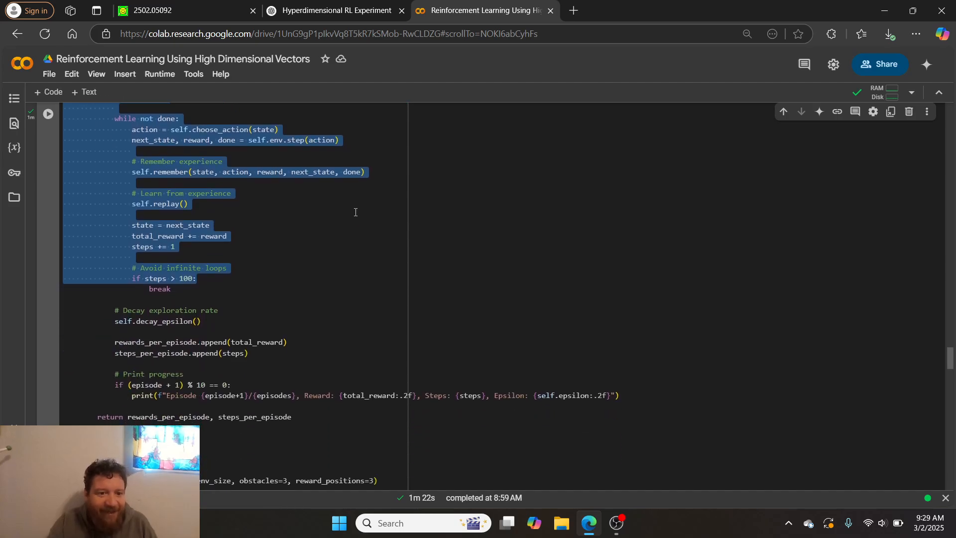
{"action": "scroll", "coordinate": [366, 243], "scroll_direction": "down", "scroll_amount": 4}
{"action": "scroll", "coordinate": [377, 269], "scroll_direction": "down", "scroll_amount": 1}
{"action": "scroll", "coordinate": [393, 299], "scroll_direction": "down", "scroll_amount": 3}
{"action": "scroll", "coordinate": [402, 326], "scroll_direction": "down", "scroll_amount": 5}
{"action": "scroll", "coordinate": [403, 326], "scroll_direction": "down", "scroll_amount": 5}
{"action": "scroll", "coordinate": [403, 326], "scroll_direction": "down", "scroll_amount": 3}
{"action": "scroll", "coordinate": [403, 326], "scroll_direction": "down", "scroll_amount": 1}
{"action": "scroll", "coordinate": [402, 326], "scroll_direction": "down", "scroll_amount": 1}
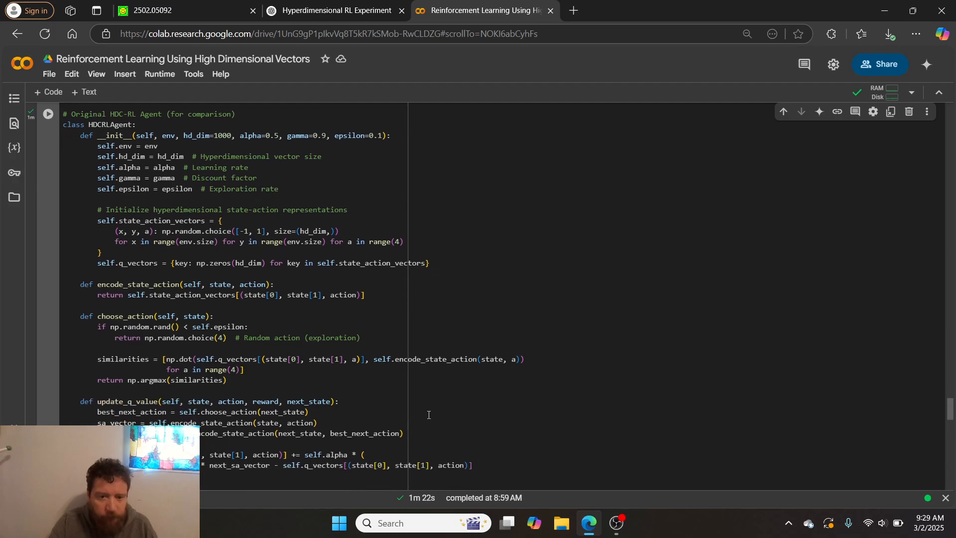
Highlight the original agent's update_q_value method, then clear the selection
{"action": "left_click_drag", "start_coordinate": [496, 482], "coordinate": [506, 401]}
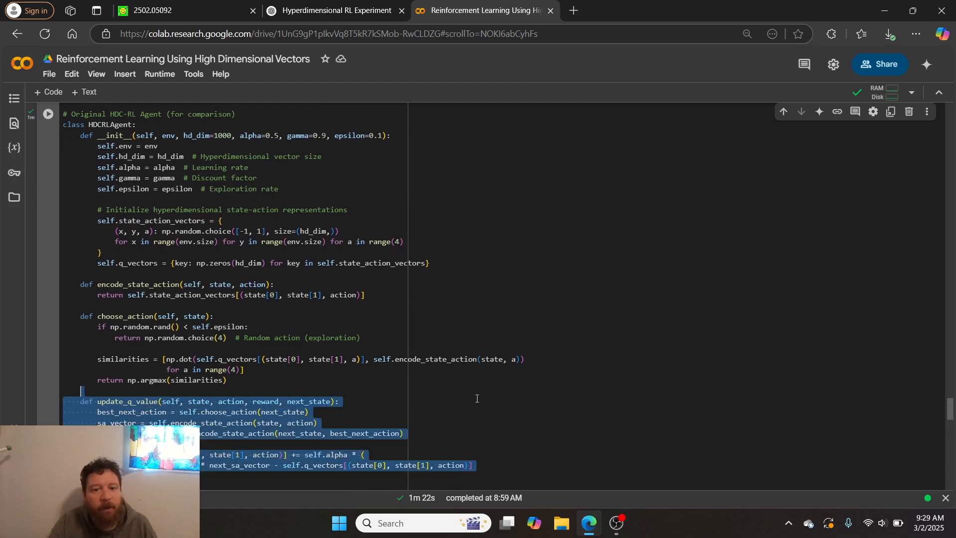
{"action": "left_click", "coordinate": [526, 417]}
{"action": "scroll", "coordinate": [526, 417], "scroll_direction": "down", "scroll_amount": 4}
{"action": "scroll", "coordinate": [526, 416], "scroll_direction": "down", "scroll_amount": 5}
{"action": "scroll", "coordinate": [526, 417], "scroll_direction": "down", "scroll_amount": 5}
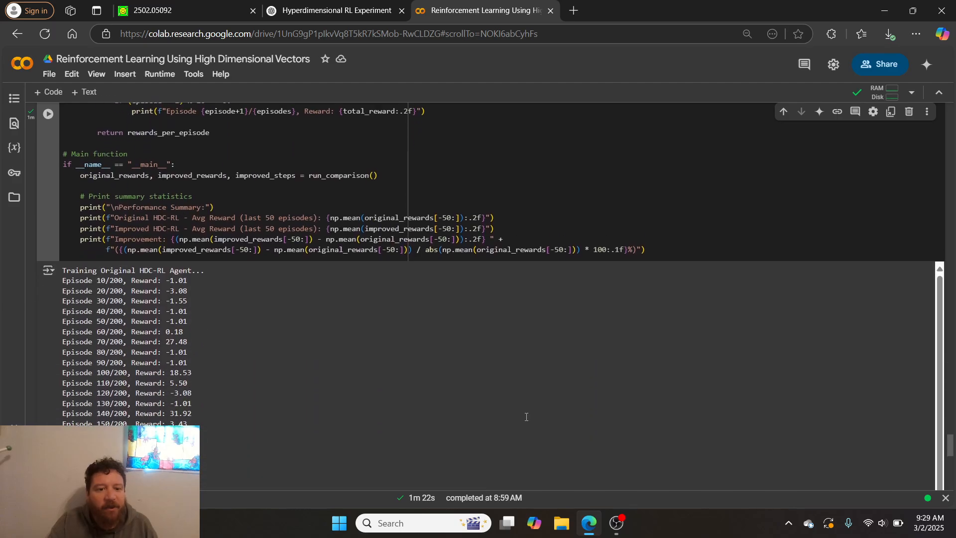
{"action": "scroll", "coordinate": [527, 417], "scroll_direction": "down", "scroll_amount": 2}
{"action": "scroll", "coordinate": [526, 417], "scroll_direction": "up", "scroll_amount": 2}
{"action": "scroll", "coordinate": [526, 417], "scroll_direction": "up", "scroll_amount": 2}
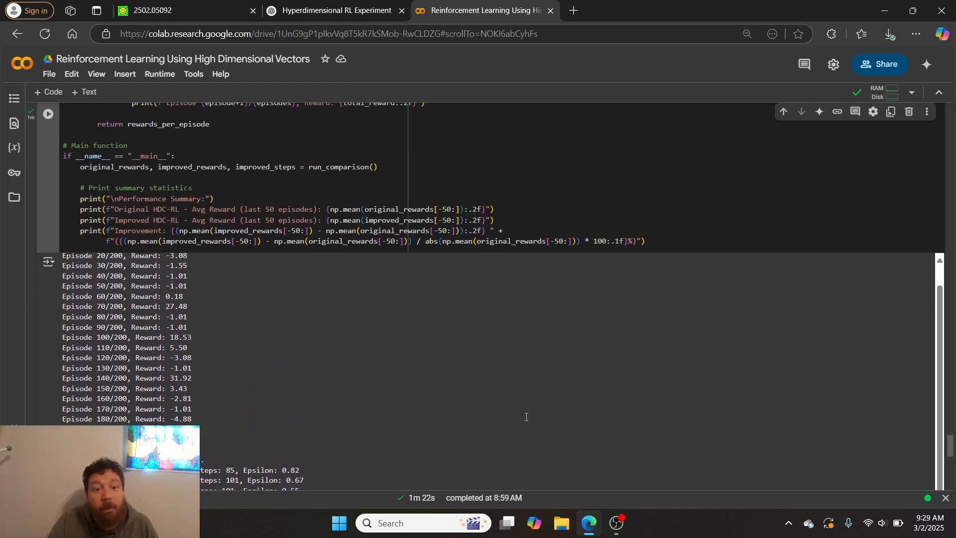
{"action": "scroll", "coordinate": [526, 418], "scroll_direction": "up", "scroll_amount": 1}
{"action": "scroll", "coordinate": [526, 418], "scroll_direction": "up", "scroll_amount": 1}
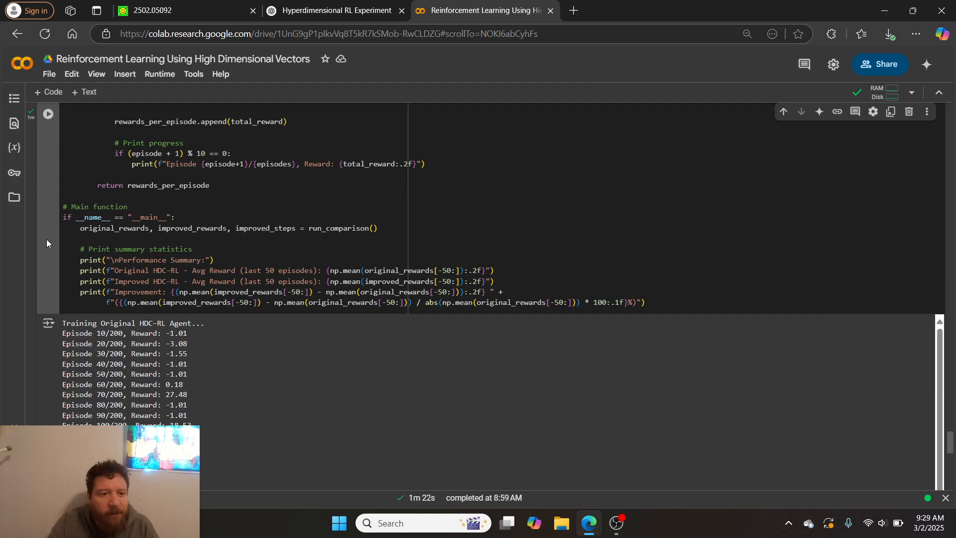
{"action": "scroll", "coordinate": [34, 245], "scroll_direction": "down", "scroll_amount": 1}
{"action": "scroll", "coordinate": [34, 245], "scroll_direction": "down", "scroll_amount": 2}
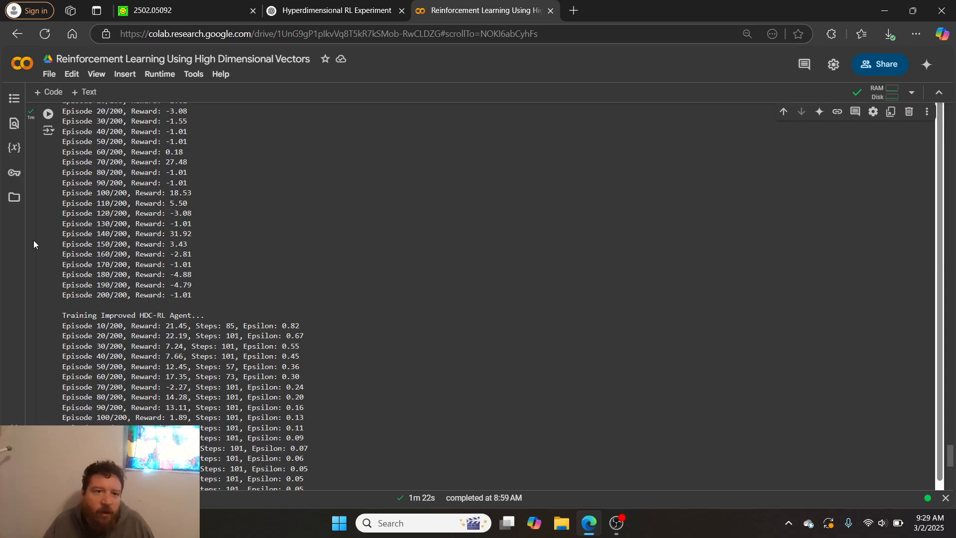
{"action": "scroll", "coordinate": [41, 173], "scroll_direction": "up", "scroll_amount": 5}
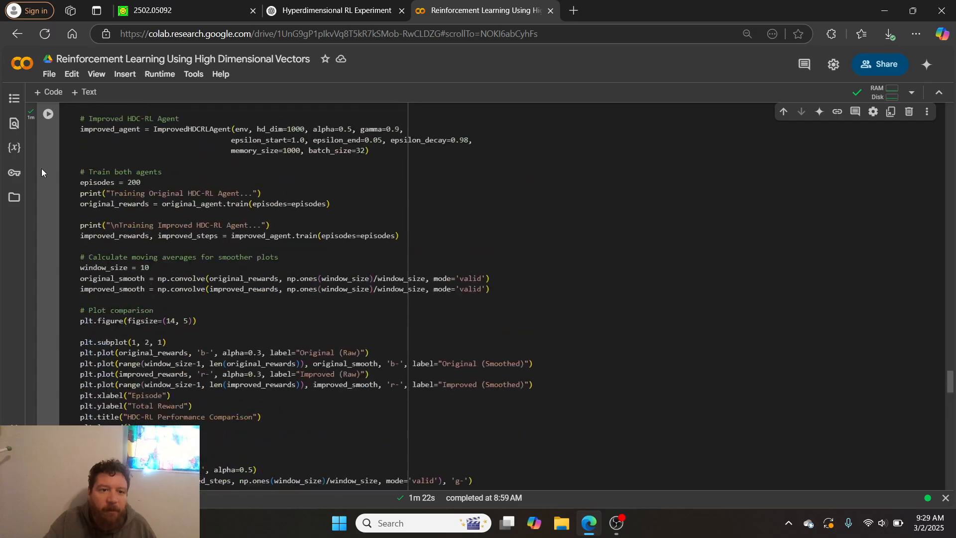
{"action": "scroll", "coordinate": [40, 173], "scroll_direction": "up", "scroll_amount": 5}
{"action": "scroll", "coordinate": [41, 173], "scroll_direction": "up", "scroll_amount": 5}
{"action": "scroll", "coordinate": [41, 173], "scroll_direction": "up", "scroll_amount": 5}
{"action": "scroll", "coordinate": [40, 173], "scroll_direction": "down", "scroll_amount": 10}
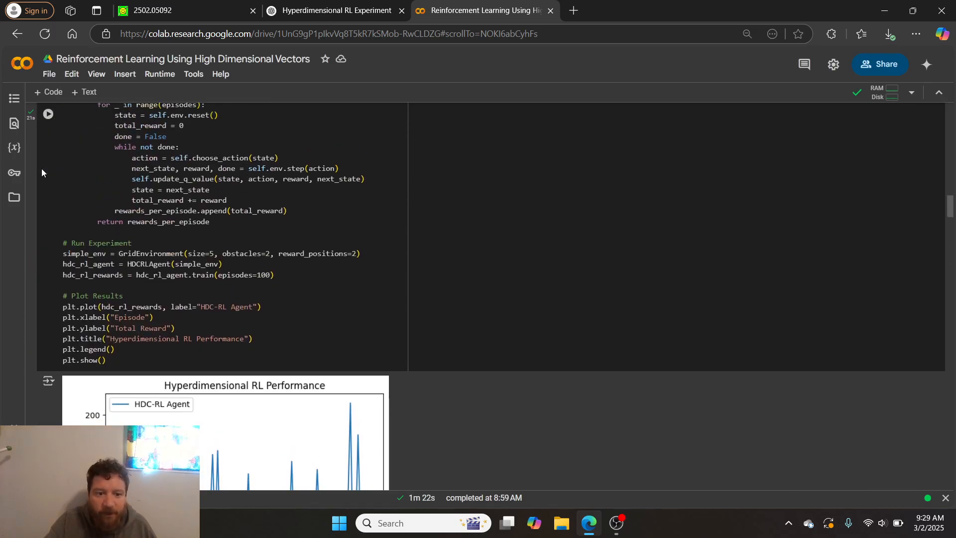
{"action": "scroll", "coordinate": [41, 173], "scroll_direction": "down", "scroll_amount": 5}
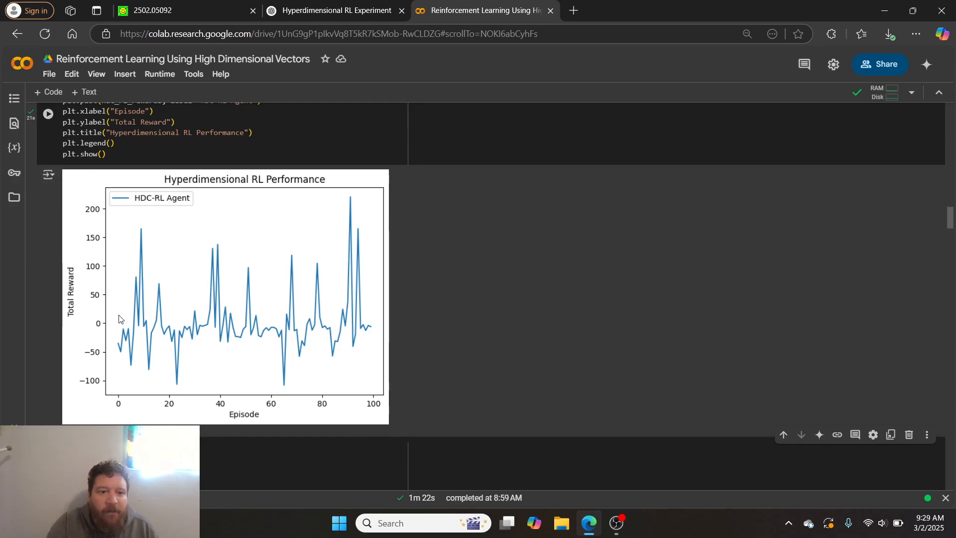
{"action": "scroll", "coordinate": [300, 301], "scroll_direction": "down", "scroll_amount": 1}
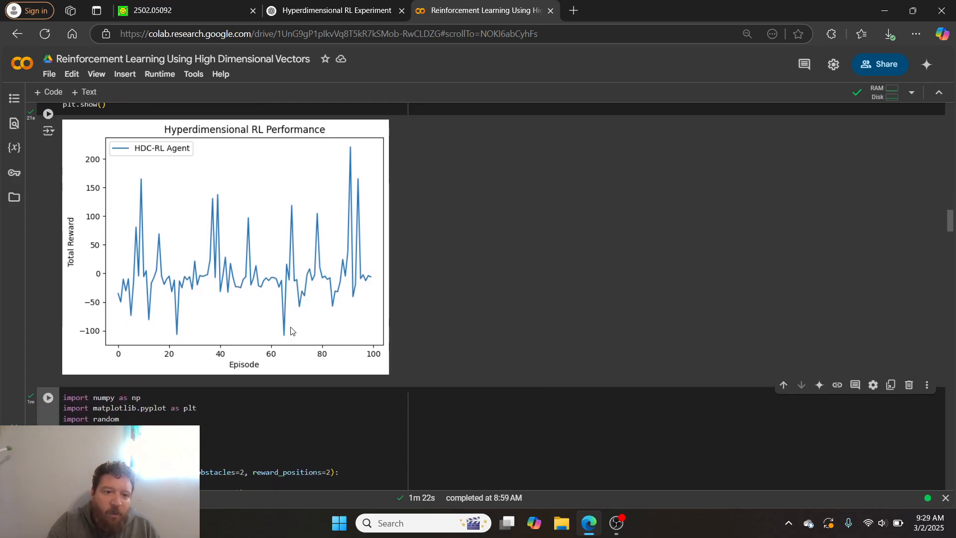
{"action": "scroll", "coordinate": [291, 331], "scroll_direction": "down", "scroll_amount": 5}
{"action": "scroll", "coordinate": [291, 331], "scroll_direction": "down", "scroll_amount": 5}
{"action": "scroll", "coordinate": [291, 330], "scroll_direction": "down", "scroll_amount": 5}
{"action": "scroll", "coordinate": [291, 331], "scroll_direction": "down", "scroll_amount": 5}
{"action": "scroll", "coordinate": [290, 330], "scroll_direction": "down", "scroll_amount": 5}
{"action": "scroll", "coordinate": [290, 331], "scroll_direction": "down", "scroll_amount": 5}
{"action": "scroll", "coordinate": [291, 332], "scroll_direction": "down", "scroll_amount": 5}
{"action": "scroll", "coordinate": [291, 332], "scroll_direction": "down", "scroll_amount": 5}
{"action": "scroll", "coordinate": [291, 332], "scroll_direction": "down", "scroll_amount": 1}
{"action": "scroll", "coordinate": [291, 331], "scroll_direction": "down", "scroll_amount": 1}
{"action": "scroll", "coordinate": [291, 331], "scroll_direction": "down", "scroll_amount": 1}
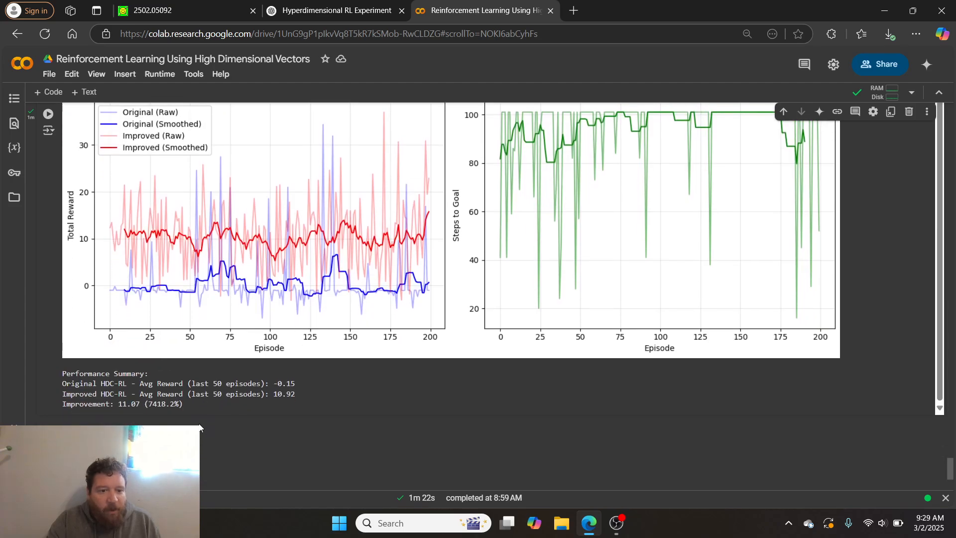
Highlight the whole Performance Summary output reporting the 11.07 average-reward improvement
{"action": "left_click_drag", "start_coordinate": [185, 404], "coordinate": [72, 375]}
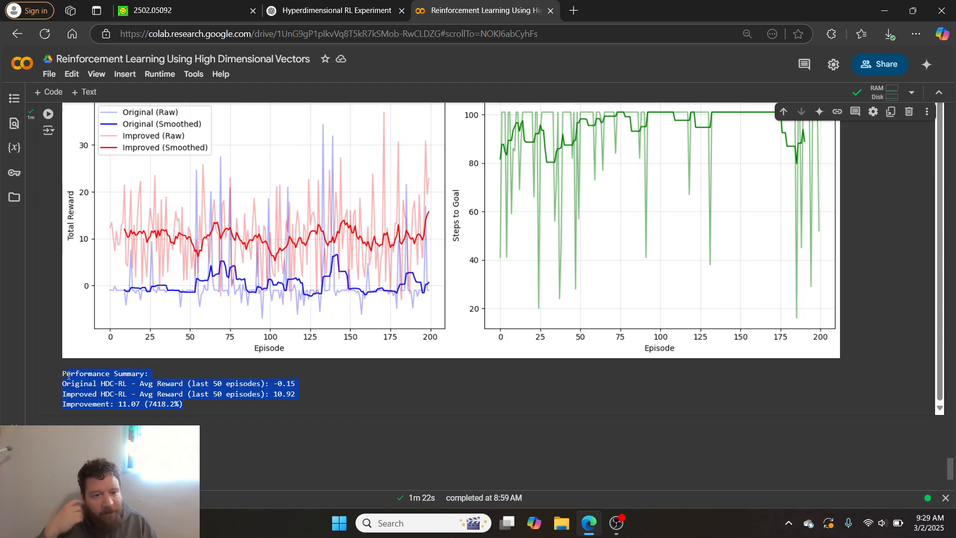
{"action": "left_click_drag", "start_coordinate": [64, 374], "coordinate": [188, 404]}
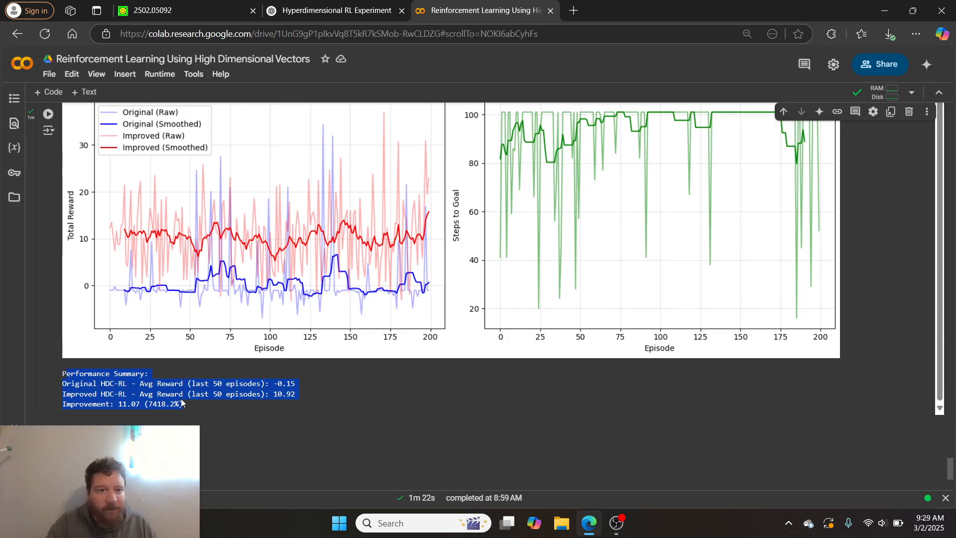
{"action": "scroll", "coordinate": [192, 401], "scroll_direction": "up", "scroll_amount": 3}
{"action": "scroll", "coordinate": [230, 211], "scroll_direction": "up", "scroll_amount": 5}
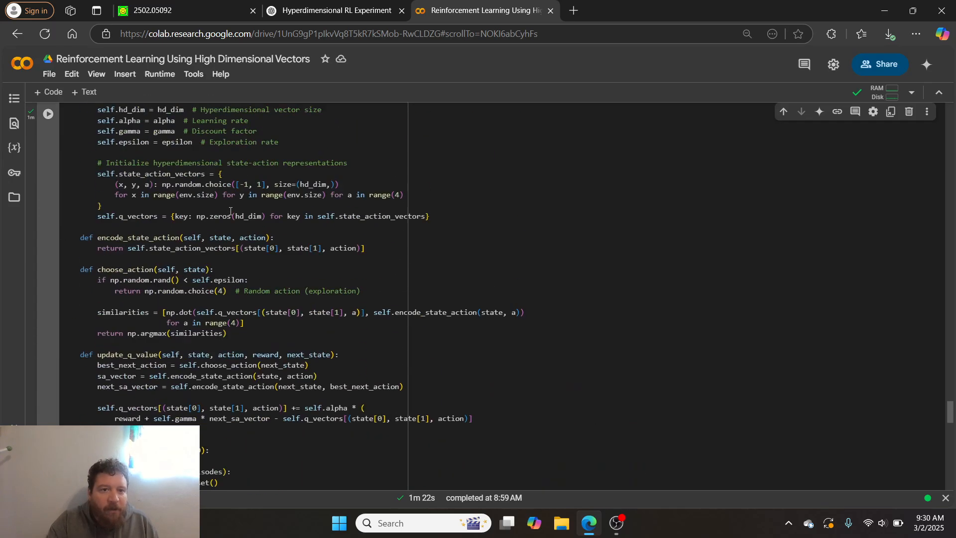
{"action": "scroll", "coordinate": [231, 211], "scroll_direction": "up", "scroll_amount": 5}
{"action": "scroll", "coordinate": [230, 210], "scroll_direction": "up", "scroll_amount": 5}
{"action": "scroll", "coordinate": [230, 212], "scroll_direction": "up", "scroll_amount": 5}
{"action": "scroll", "coordinate": [230, 211], "scroll_direction": "up", "scroll_amount": 3}
Highlight the Part 2 enhancements list, from Experience Replay through Vector Normalization
{"action": "left_click_drag", "start_coordinate": [400, 371], "coordinate": [93, 284]}
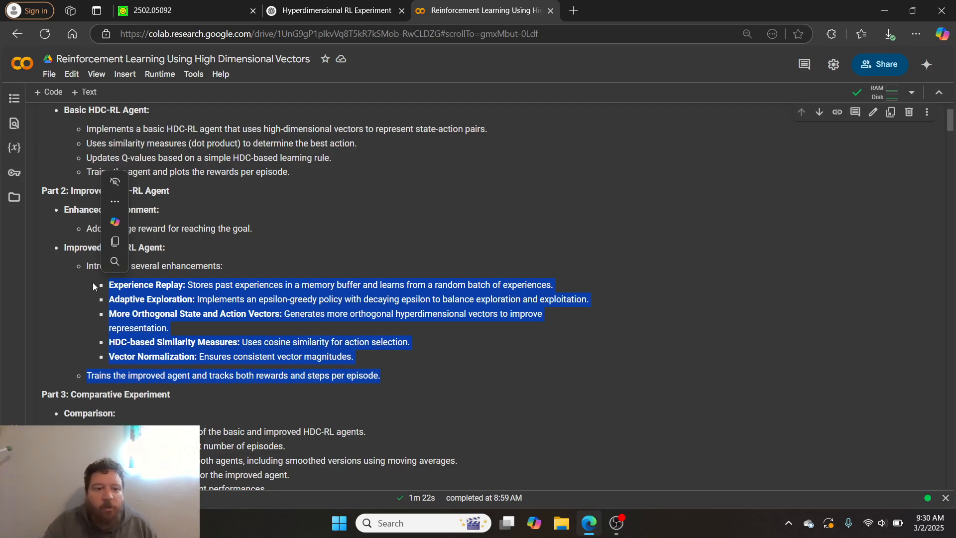
{"action": "scroll", "coordinate": [116, 384], "scroll_direction": "down", "scroll_amount": 5}
{"action": "scroll", "coordinate": [116, 384], "scroll_direction": "down", "scroll_amount": 3}
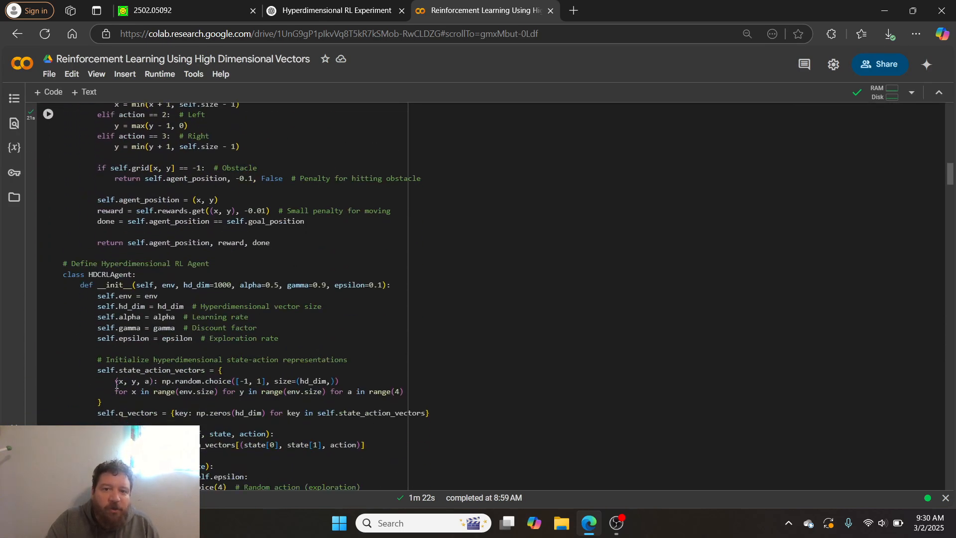
{"action": "scroll", "coordinate": [116, 384], "scroll_direction": "down", "scroll_amount": 5}
{"action": "scroll", "coordinate": [116, 384], "scroll_direction": "down", "scroll_amount": 5}
{"action": "scroll", "coordinate": [116, 384], "scroll_direction": "up", "scroll_amount": 1}
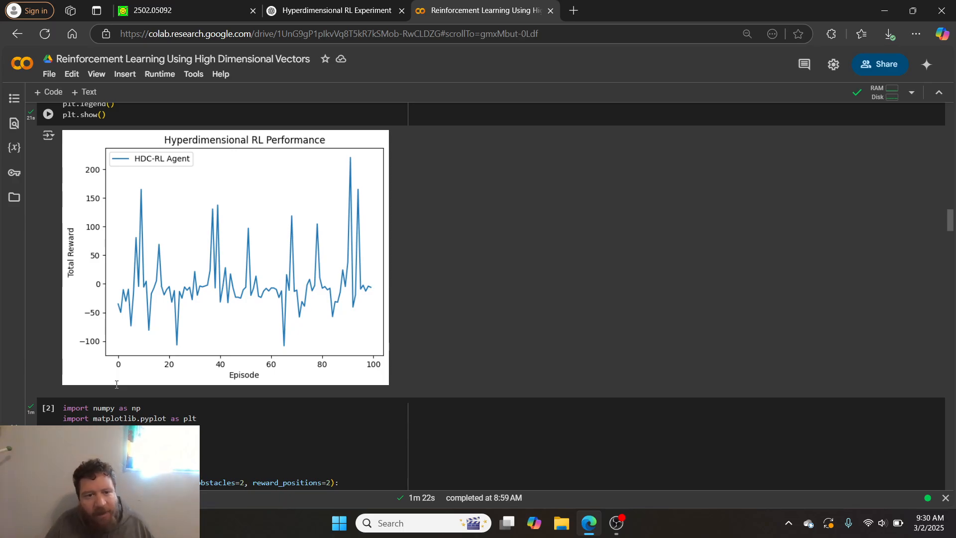
{"action": "scroll", "coordinate": [300, 398], "scroll_direction": "up", "scroll_amount": 4}
{"action": "scroll", "coordinate": [300, 398], "scroll_direction": "down", "scroll_amount": 4}
{"action": "scroll", "coordinate": [300, 399], "scroll_direction": "down", "scroll_amount": 3}
{"action": "scroll", "coordinate": [301, 398], "scroll_direction": "down", "scroll_amount": 2}
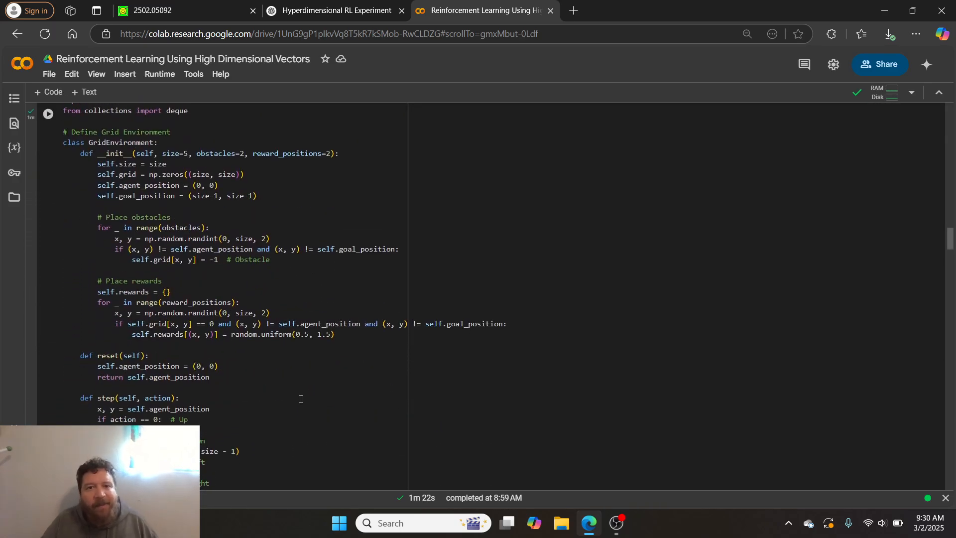